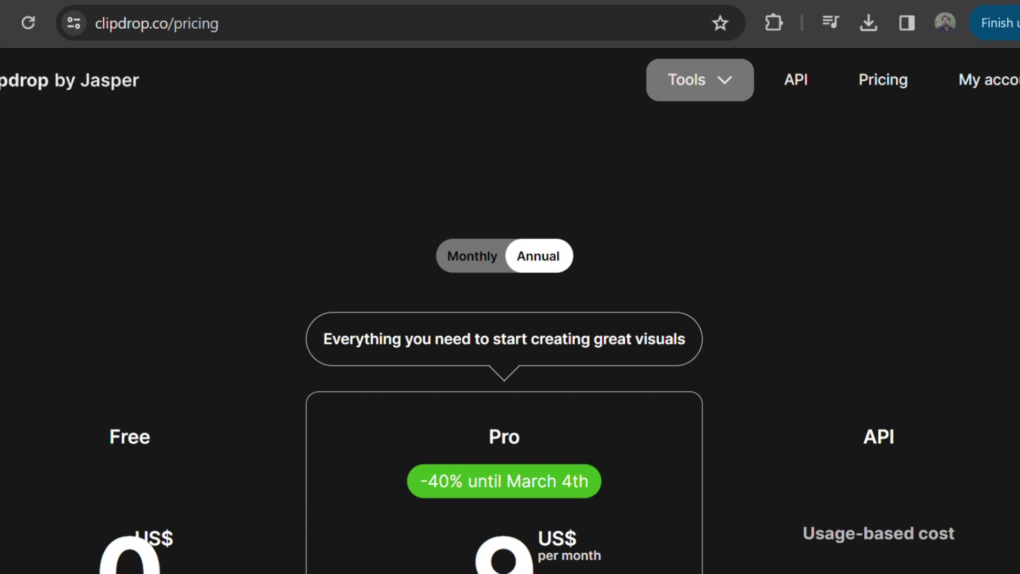
Open the All tools page from the Tools dropdown and scroll through the tool cards
{"action": "left_click", "coordinate": [700, 79]}
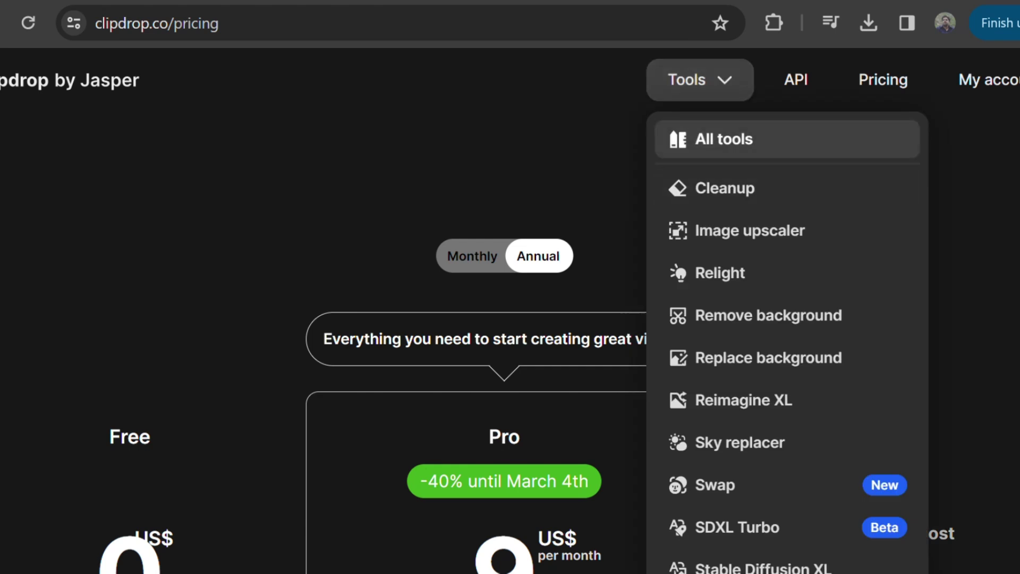
{"action": "left_click", "coordinate": [723, 139]}
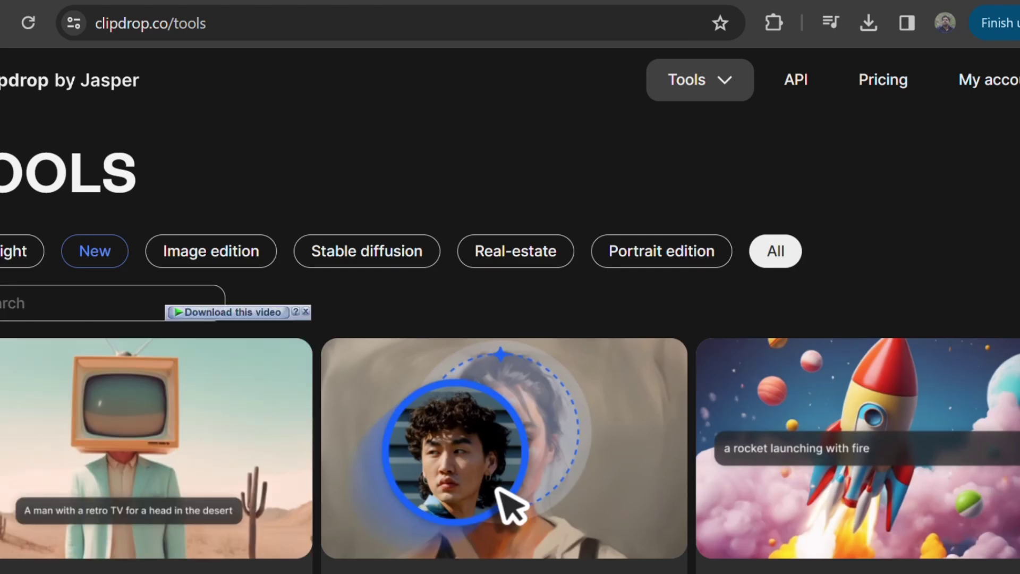
{"action": "scroll", "coordinate": [510, 340], "scroll_direction": "down", "scroll_amount": 7}
{"action": "scroll", "coordinate": [510, 340], "scroll_direction": "down", "scroll_amount": 3}
{"action": "scroll", "coordinate": [510, 340], "scroll_direction": "down", "scroll_amount": 3}
{"action": "scroll", "coordinate": [510, 340], "scroll_direction": "down", "scroll_amount": 3}
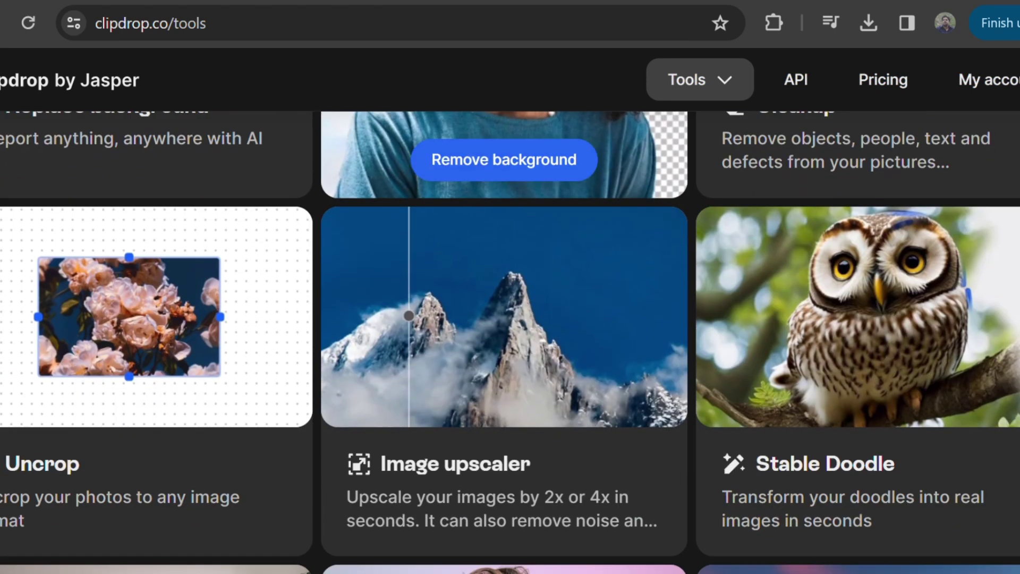
{"action": "scroll", "coordinate": [455, 555], "scroll_direction": "down", "scroll_amount": 5}
{"action": "scroll", "coordinate": [454, 555], "scroll_direction": "down", "scroll_amount": 3}
{"action": "scroll", "coordinate": [454, 555], "scroll_direction": "up", "scroll_amount": 15}
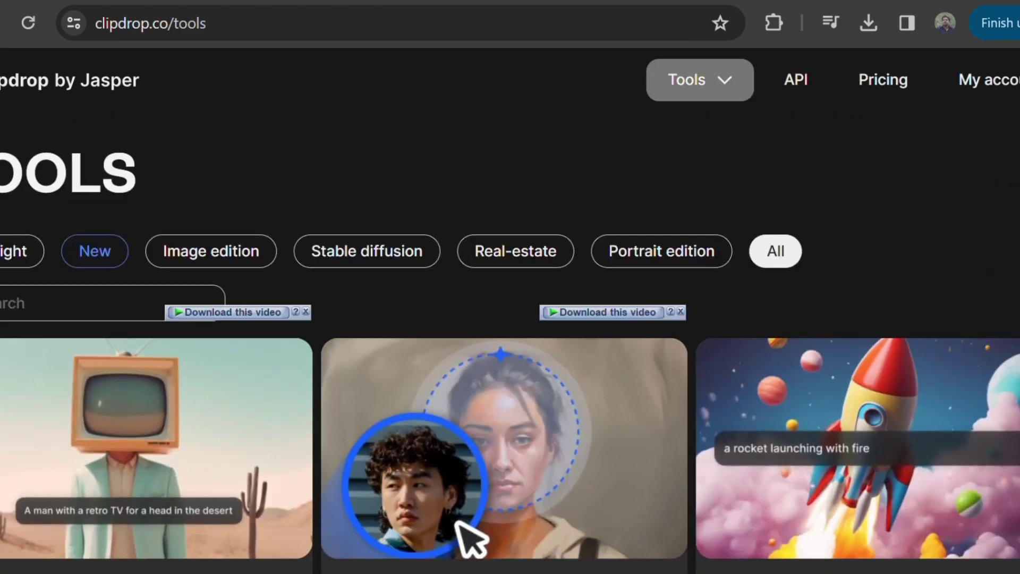
Open the Cleanup tool and scroll down its upload page
{"action": "left_click", "coordinate": [725, 189]}
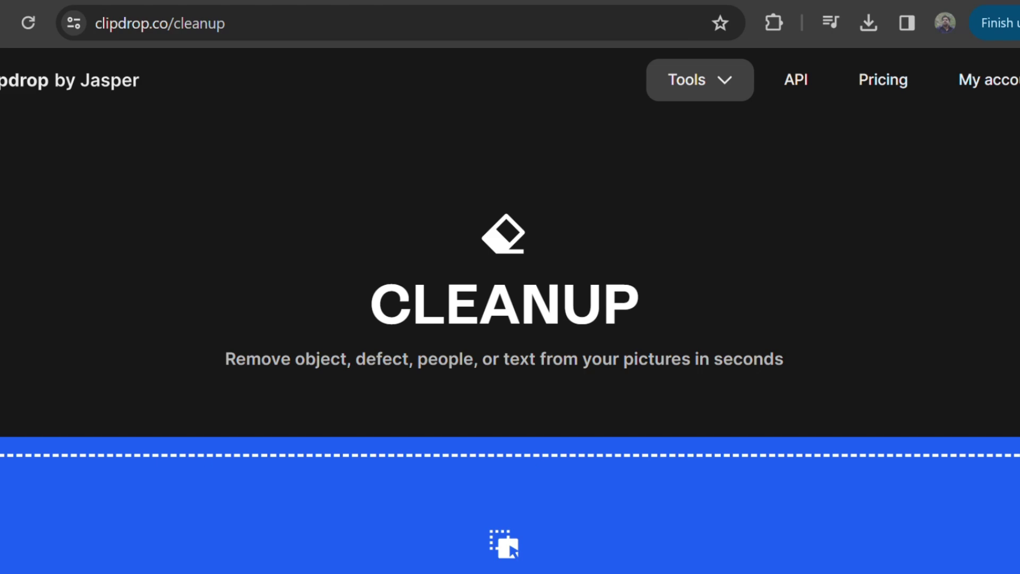
{"action": "scroll", "coordinate": [510, 287], "scroll_direction": "down", "scroll_amount": 2}
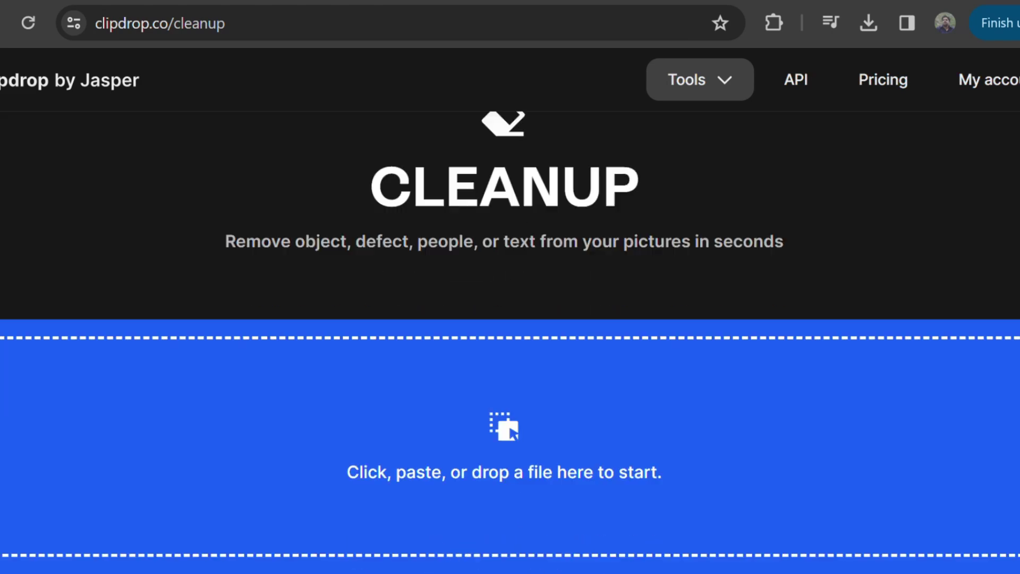
{"action": "scroll", "coordinate": [510, 287], "scroll_direction": "down", "scroll_amount": 3}
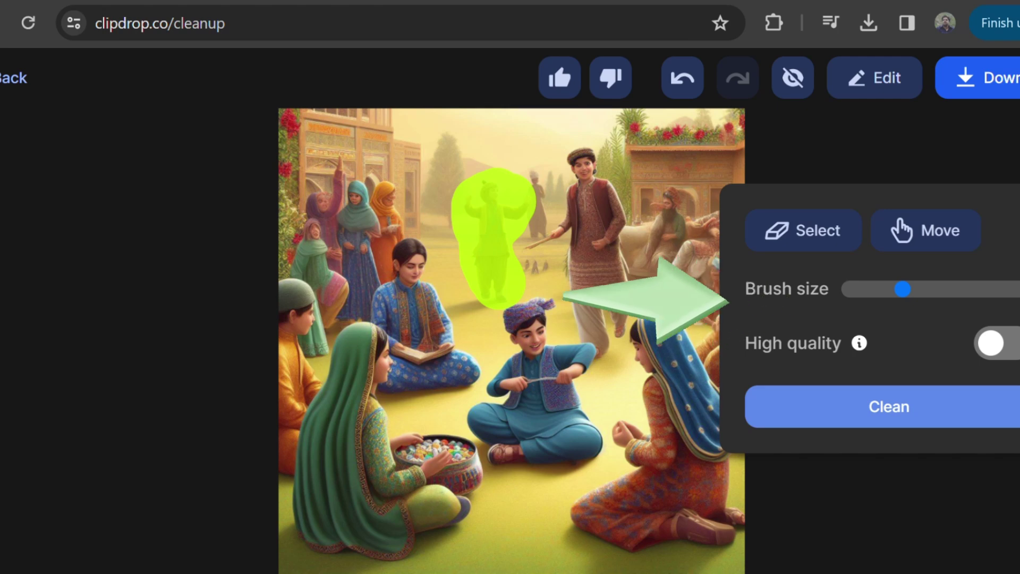
Clean the image to erase the brushed background child
{"action": "left_click", "coordinate": [888, 406]}
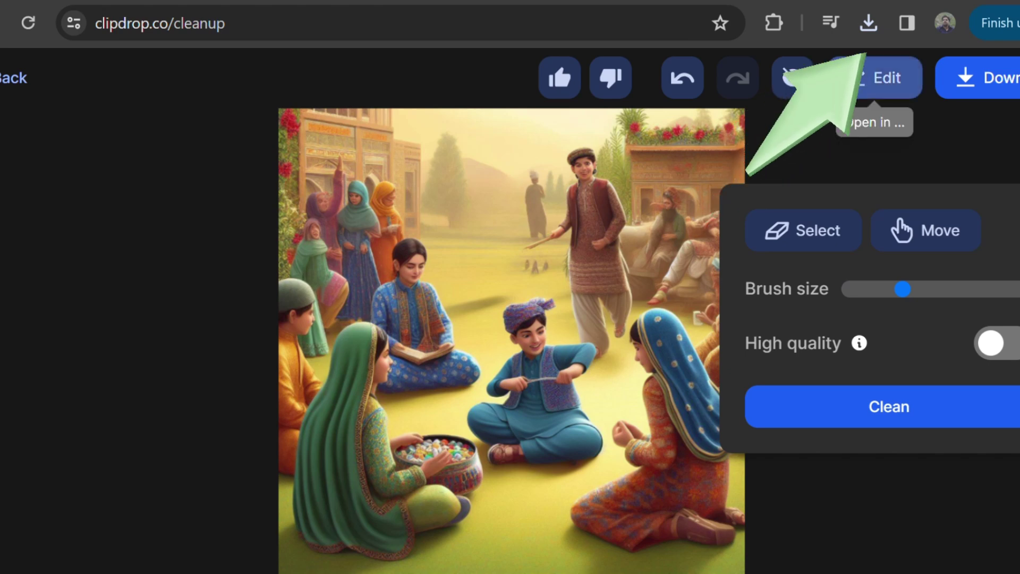
Send the cleaned image to Relight and try the green, purple-red and silhouette lighting presets
{"action": "left_click", "coordinate": [874, 77]}
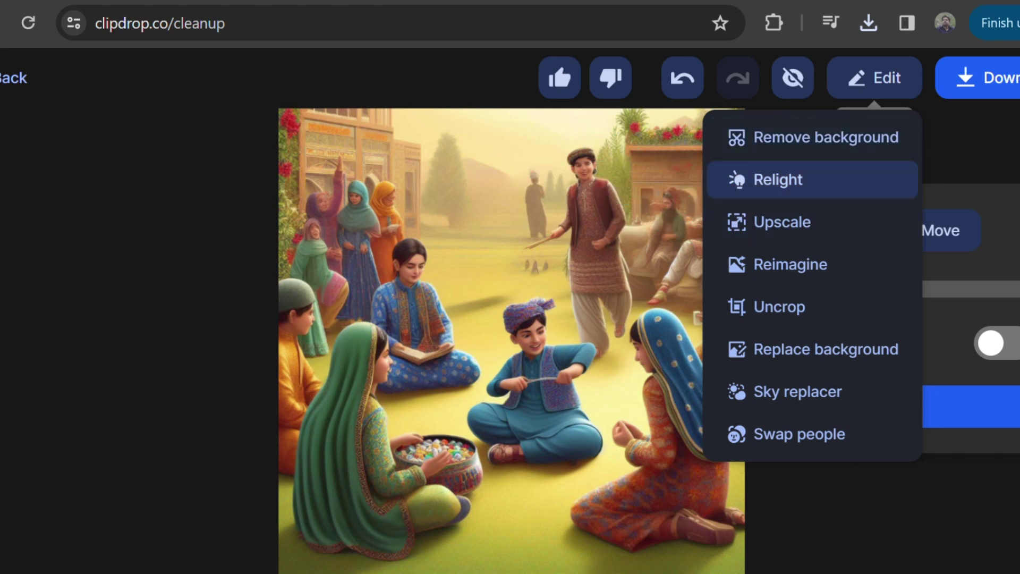
{"action": "left_click", "coordinate": [779, 180]}
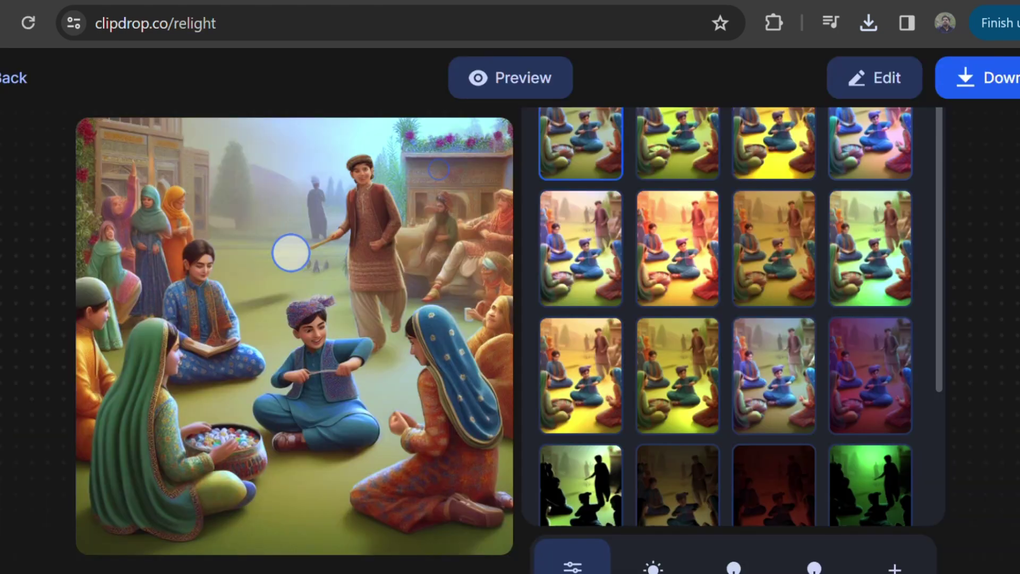
{"action": "left_click", "coordinate": [869, 248]}
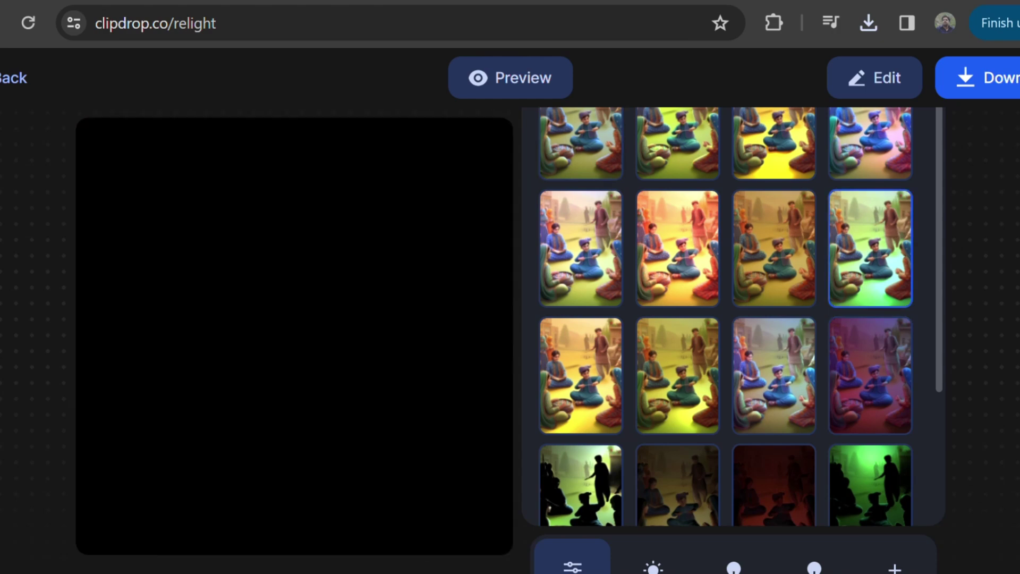
{"action": "left_click", "coordinate": [774, 375]}
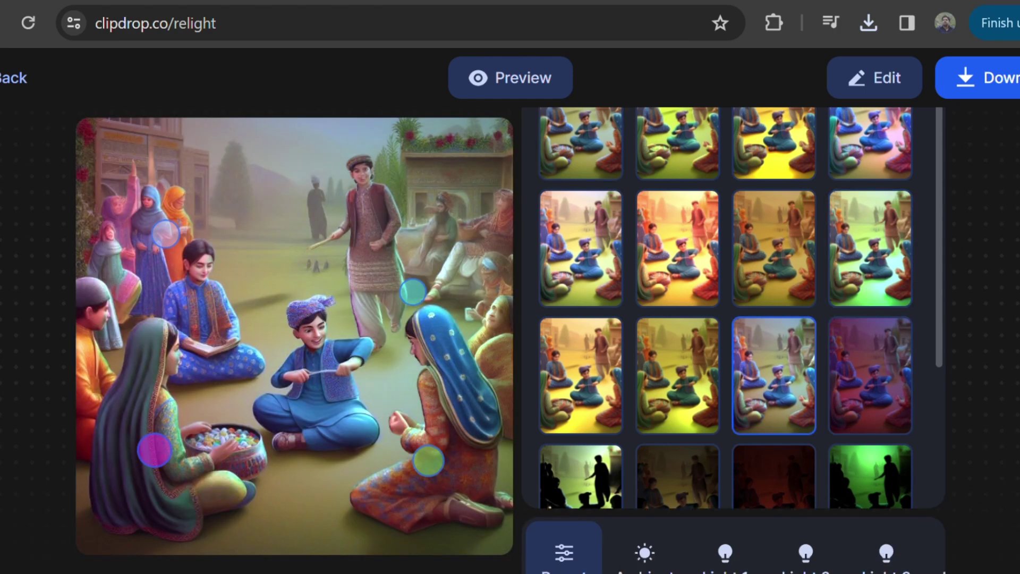
{"action": "left_click", "coordinate": [870, 376]}
{"action": "left_click", "coordinate": [869, 485]}
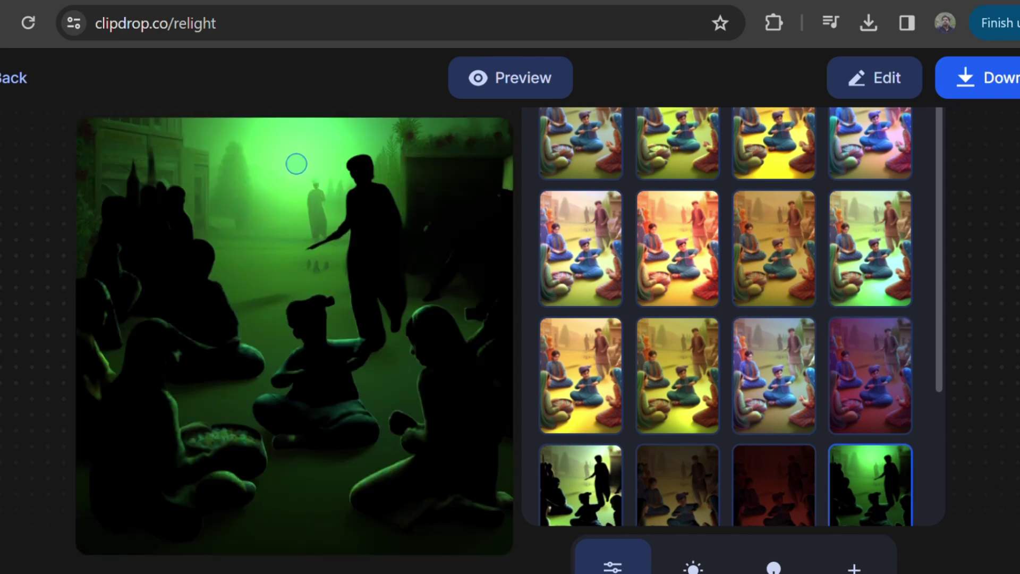
{"action": "left_click", "coordinate": [774, 484]}
{"action": "left_click", "coordinate": [580, 485]}
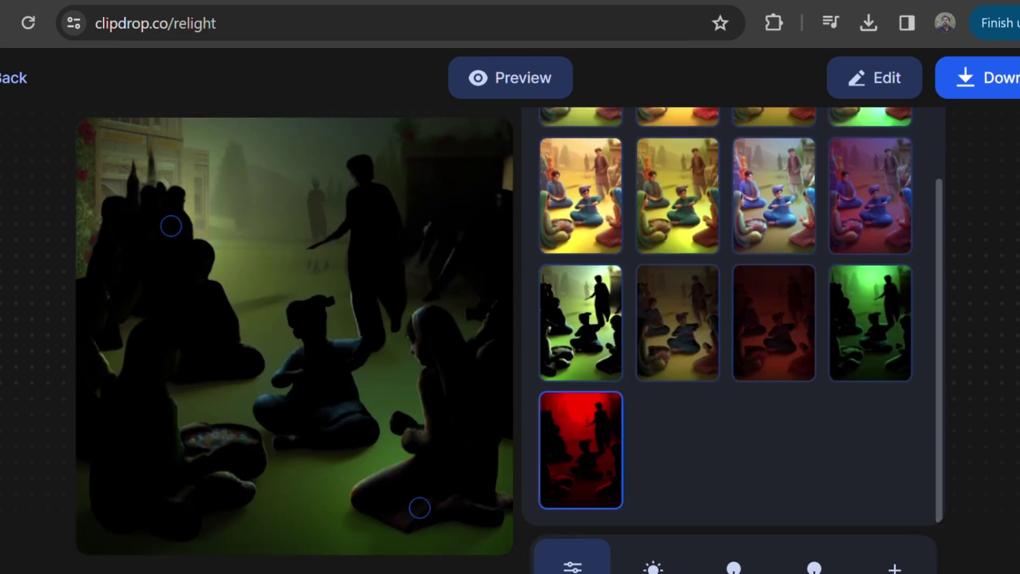
Download the relit village scene
{"action": "scroll", "coordinate": [677, 479], "scroll_direction": "up", "scroll_amount": 3}
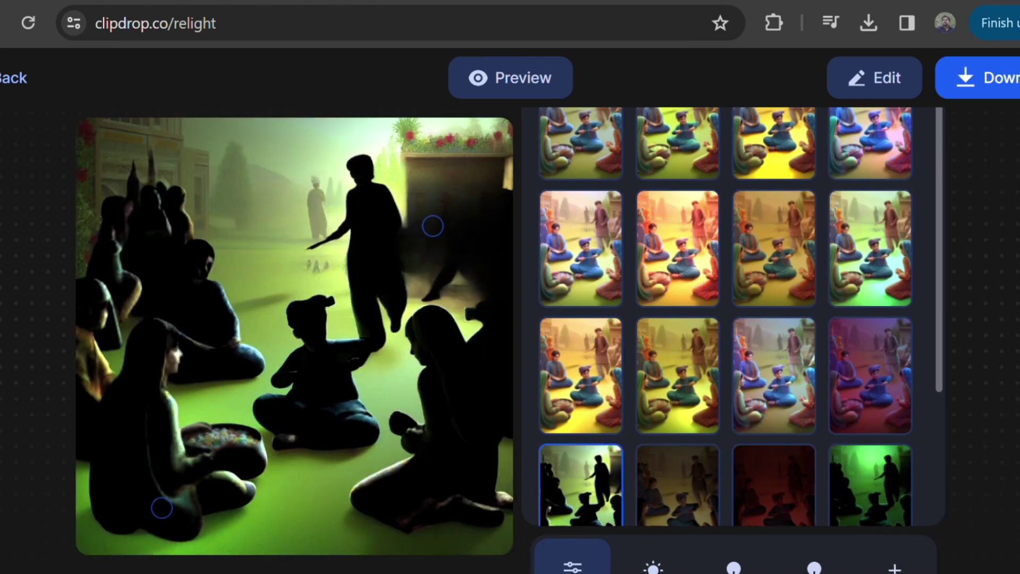
{"action": "left_click", "coordinate": [983, 77]}
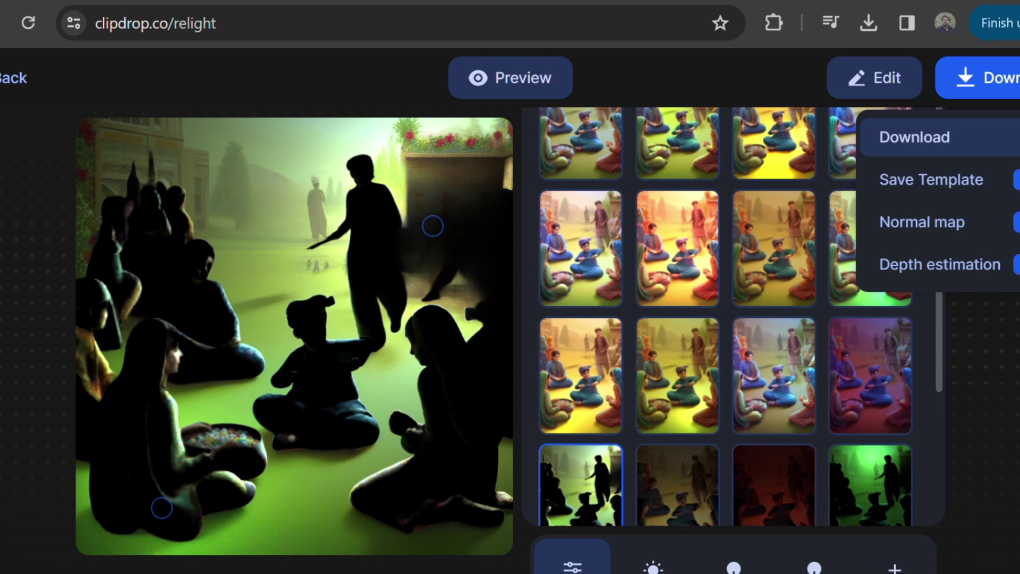
{"action": "left_click", "coordinate": [914, 137]}
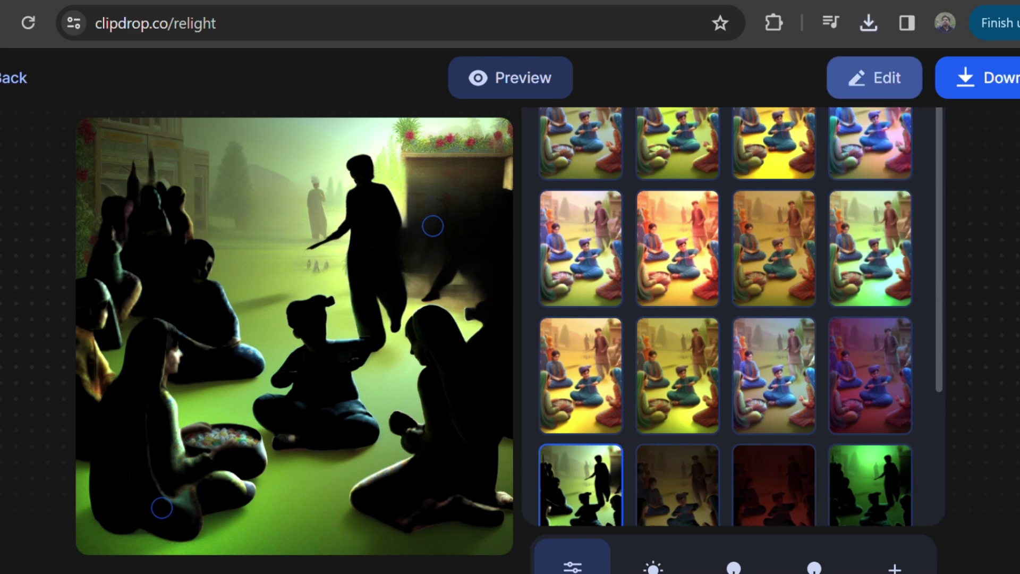
{"action": "left_click", "coordinate": [874, 78]}
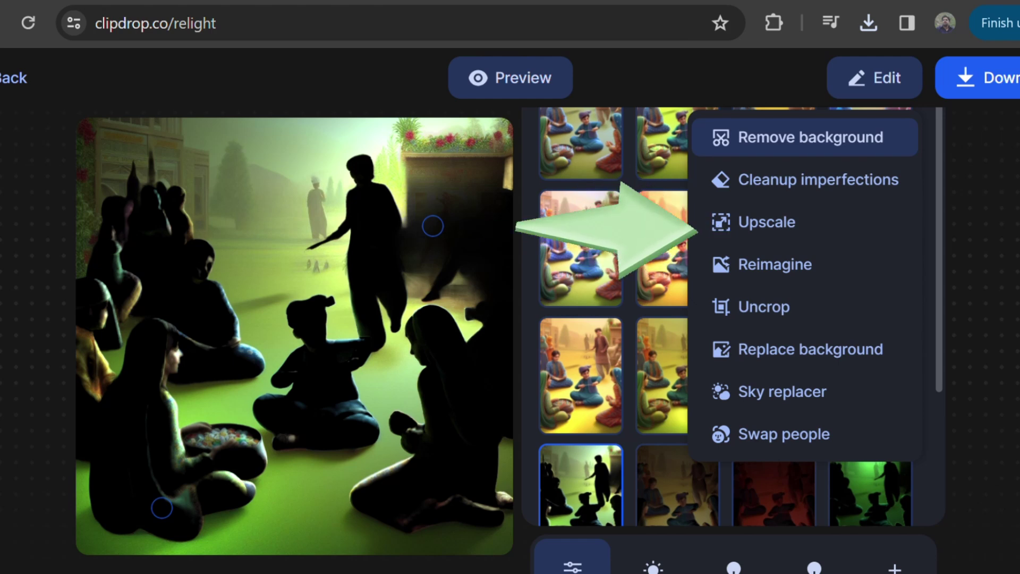
Upscale the village scene and drag the slider to compare it with the original
{"action": "left_click", "coordinate": [767, 222]}
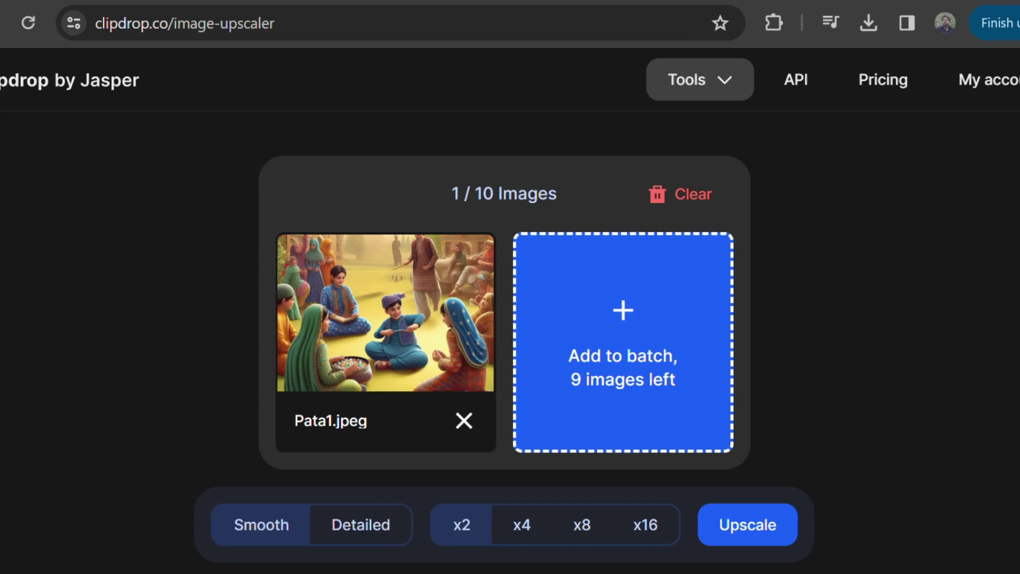
{"action": "left_click", "coordinate": [748, 525]}
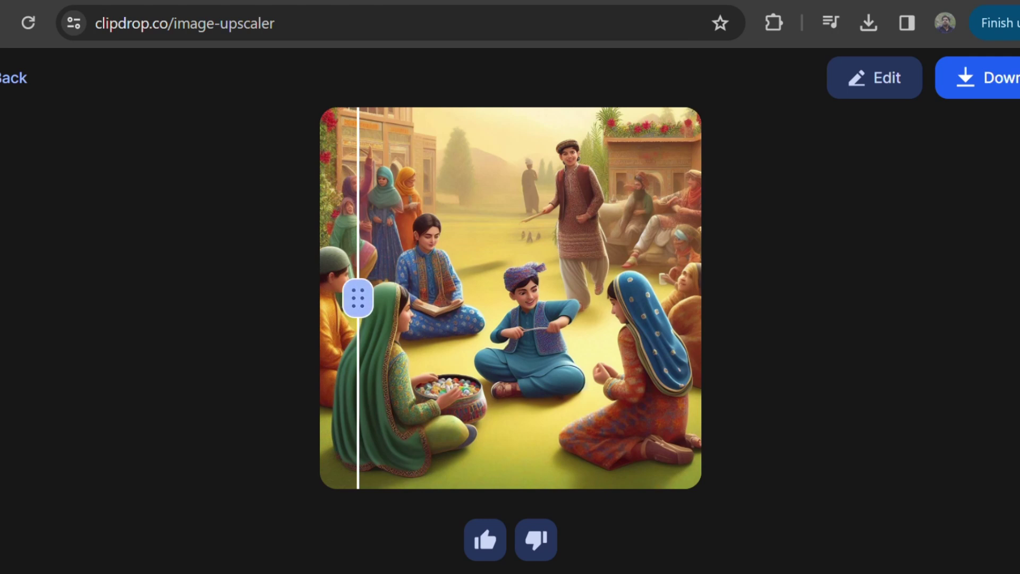
{"action": "mouse_move", "coordinate": [358, 298]}
{"action": "left_mouse_down"}
{"action": "mouse_move", "coordinate": [697, 298]}
{"action": "mouse_move", "coordinate": [324, 297]}
{"action": "left_mouse_up"}
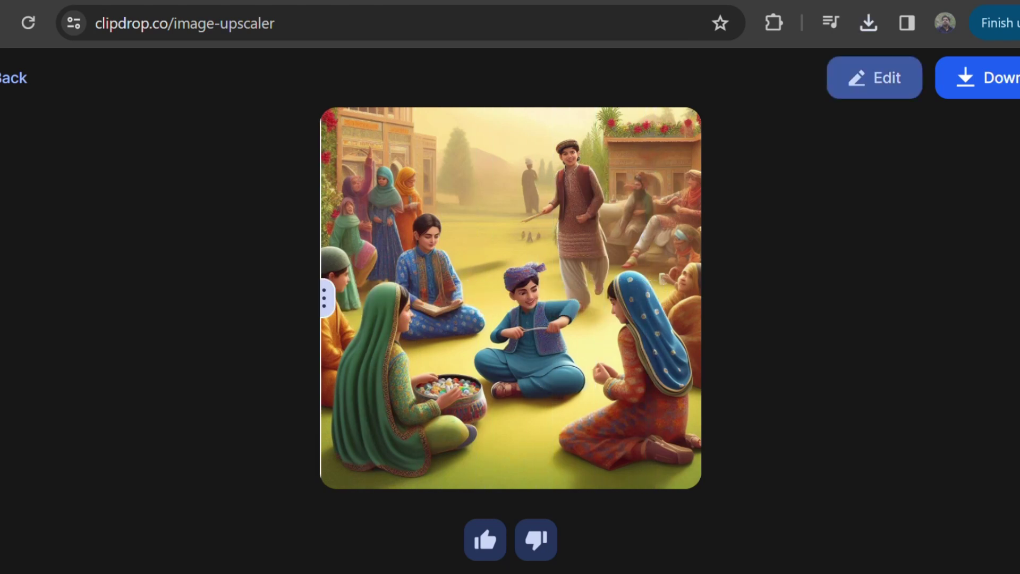
{"action": "left_click", "coordinate": [874, 77]}
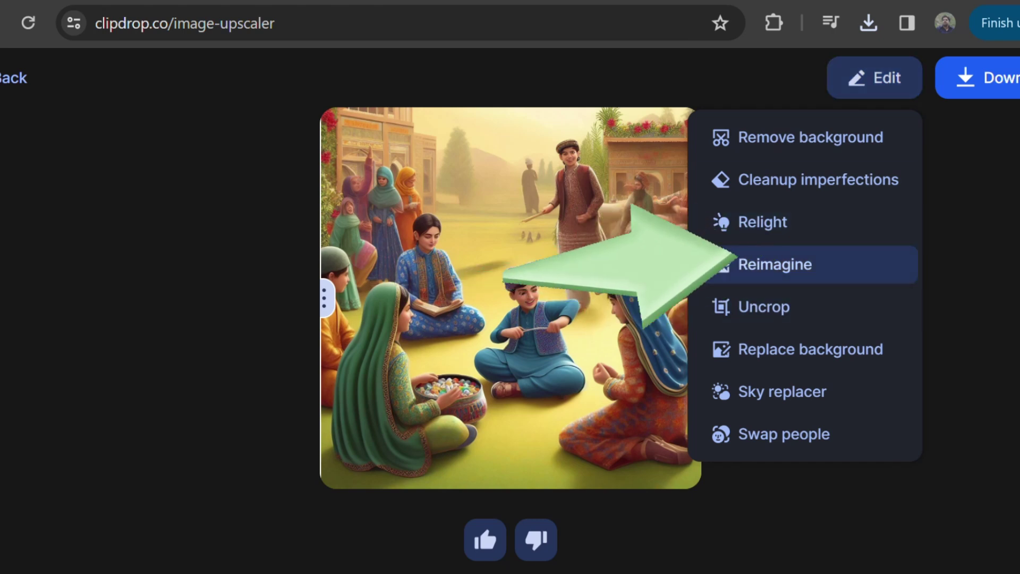
Send the image to Reimagine and preview the first, second and third variations
{"action": "left_click", "coordinate": [775, 264]}
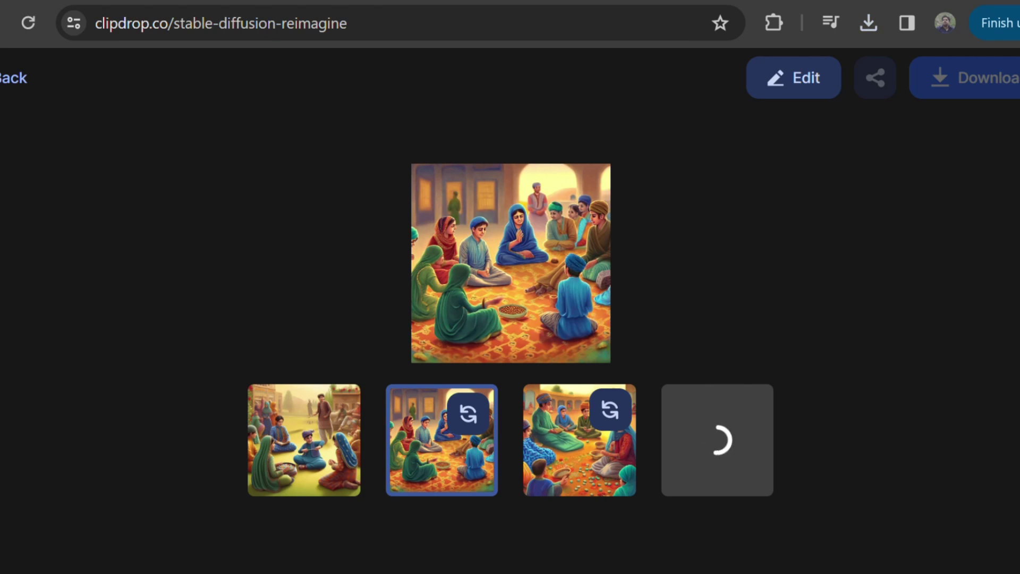
{"action": "left_click", "coordinate": [579, 452]}
{"action": "left_click", "coordinate": [304, 440]}
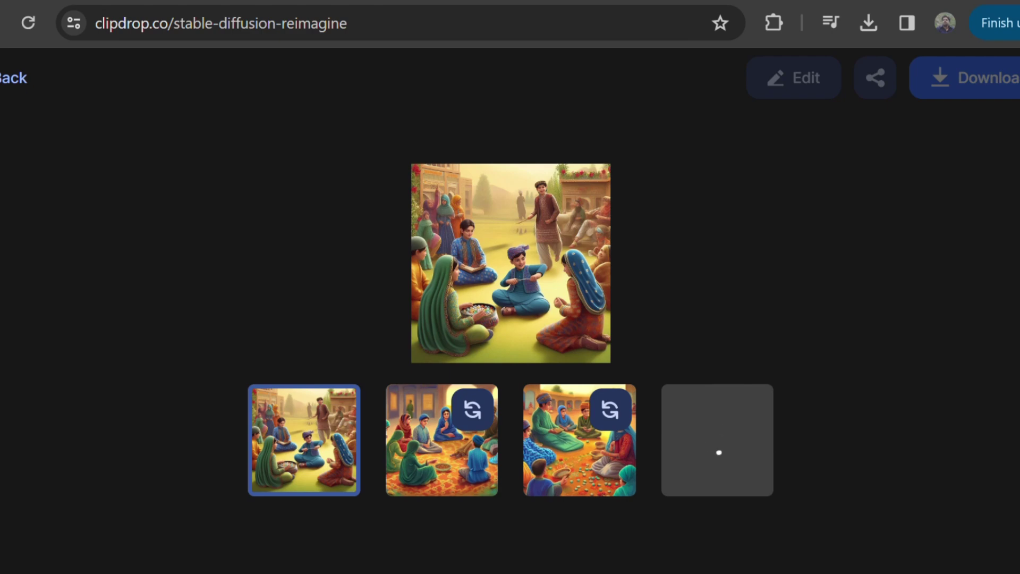
{"action": "left_click", "coordinate": [442, 452]}
{"action": "left_click", "coordinate": [579, 451]}
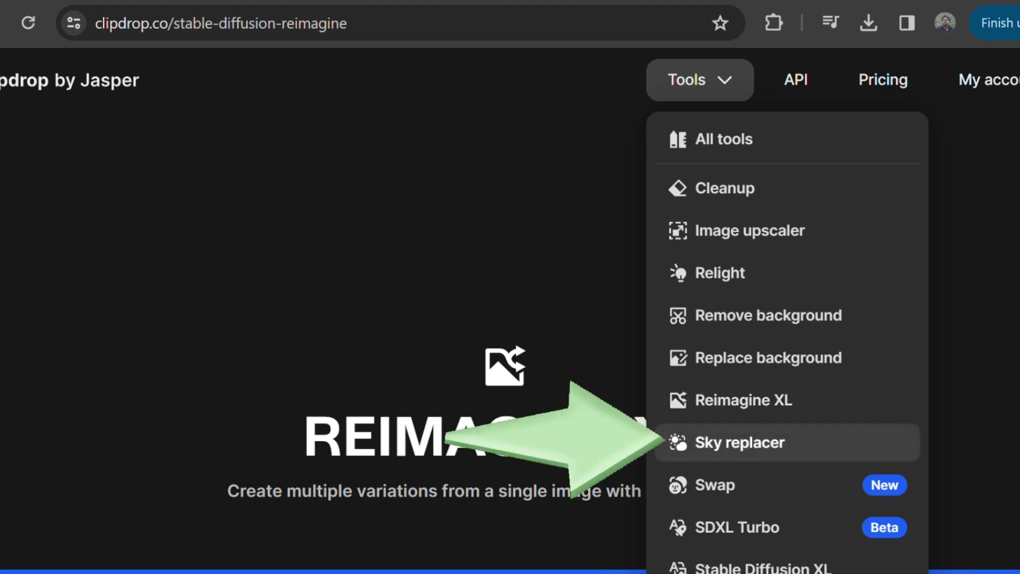
Open Sky Replacer for the castle photo and pick the red sunset sky
{"action": "left_click", "coordinate": [740, 442]}
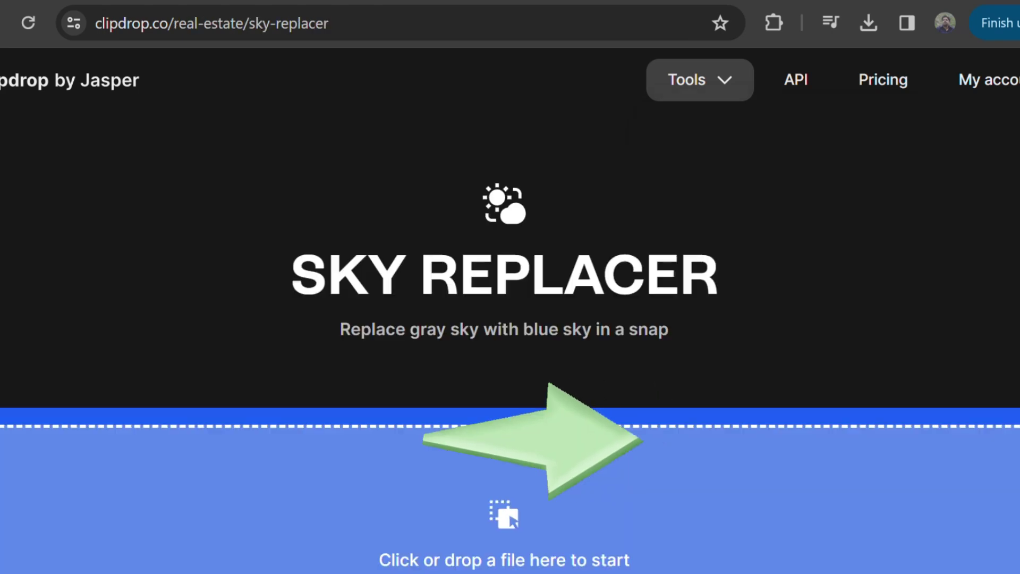
{"action": "scroll", "coordinate": [510, 287], "scroll_direction": "down", "scroll_amount": 3}
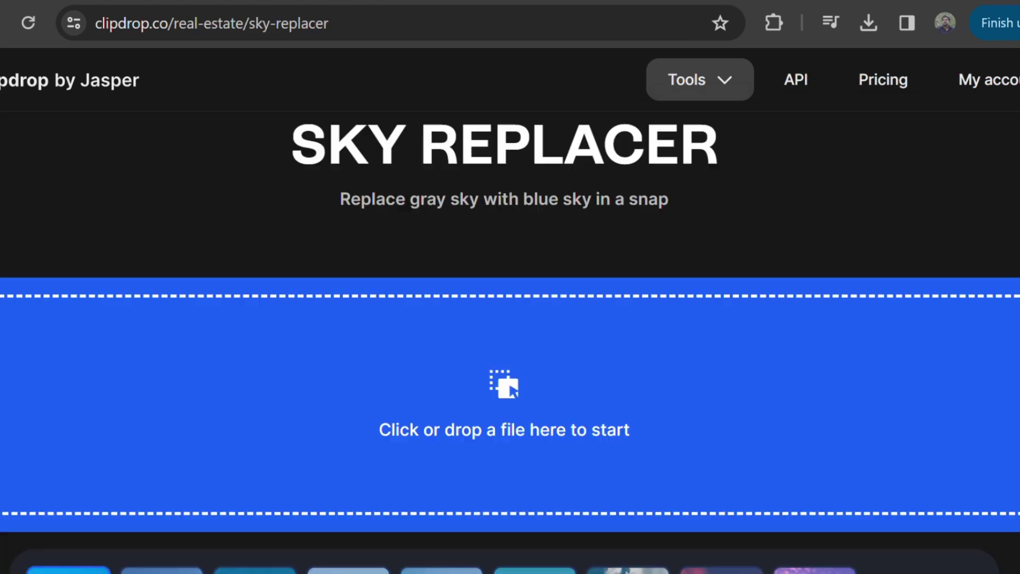
{"action": "scroll", "coordinate": [510, 287], "scroll_direction": "down", "scroll_amount": 5}
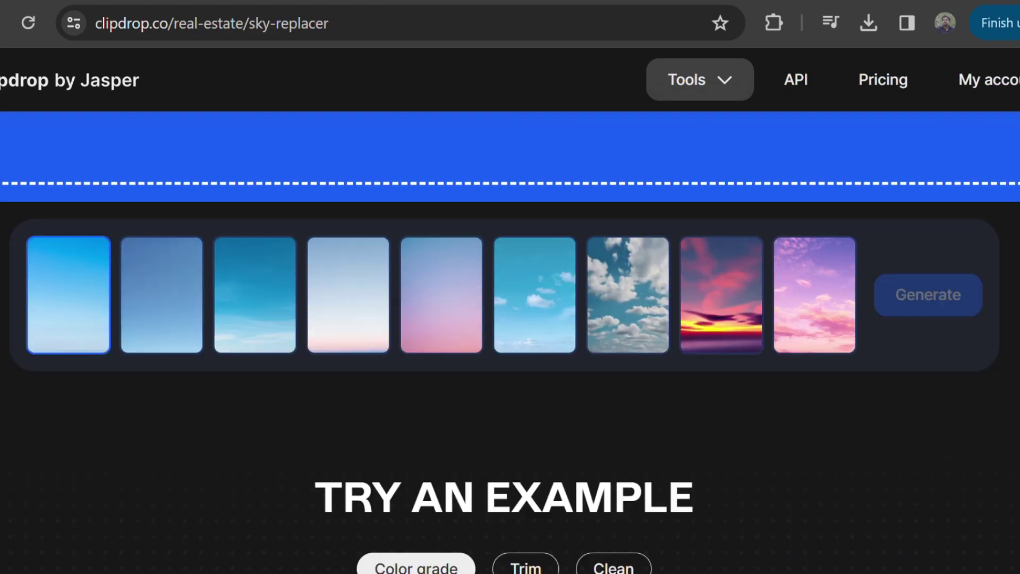
{"action": "scroll", "coordinate": [510, 287], "scroll_direction": "up", "scroll_amount": 3}
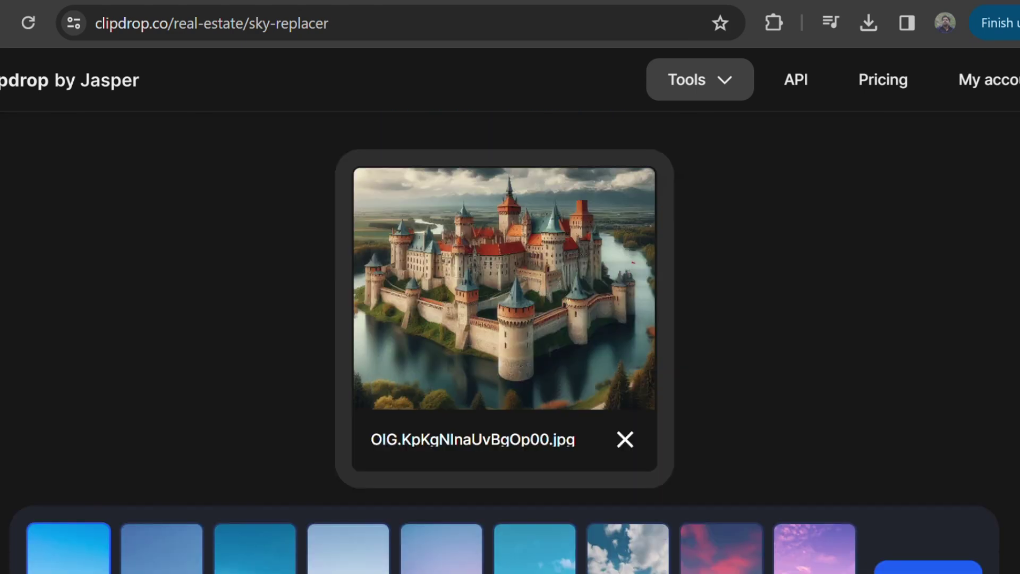
{"action": "scroll", "coordinate": [510, 286], "scroll_direction": "down", "scroll_amount": 2}
{"action": "scroll", "coordinate": [510, 287], "scroll_direction": "down", "scroll_amount": 2}
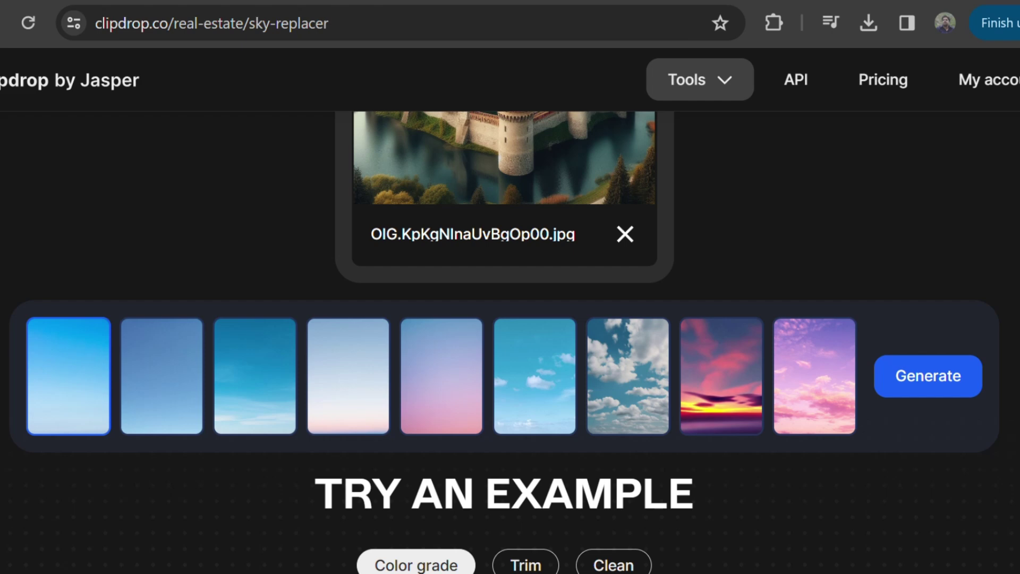
{"action": "scroll", "coordinate": [510, 287], "scroll_direction": "up", "scroll_amount": 2}
{"action": "scroll", "coordinate": [510, 287], "scroll_direction": "down", "scroll_amount": 1}
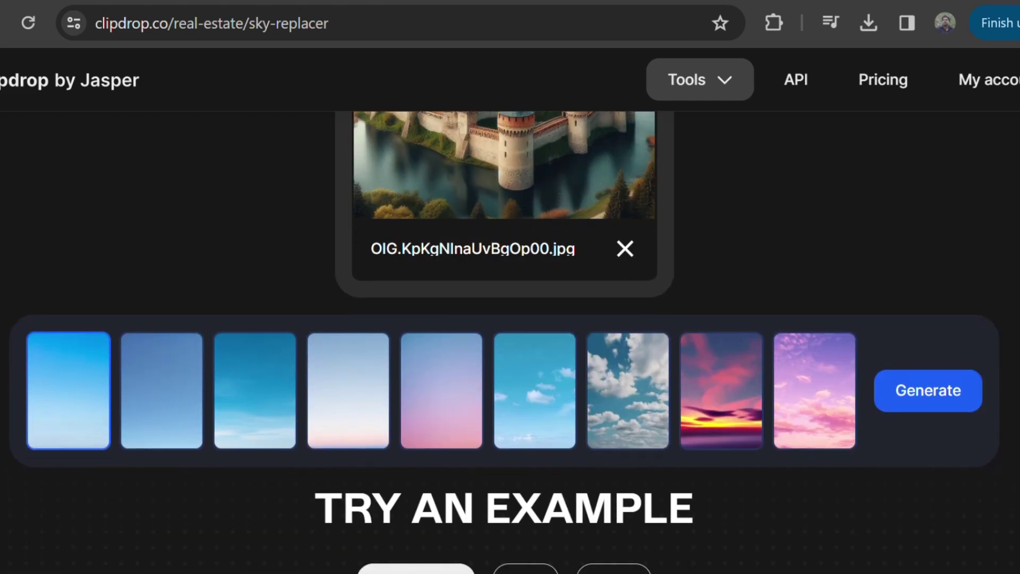
{"action": "left_click", "coordinate": [722, 390]}
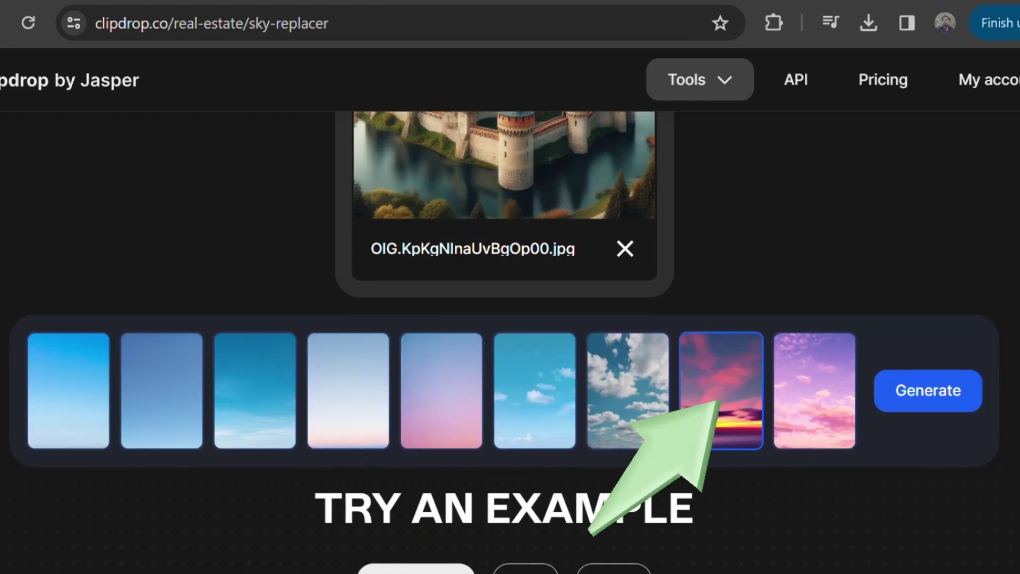
{"action": "scroll", "coordinate": [510, 340], "scroll_direction": "up", "scroll_amount": 1}
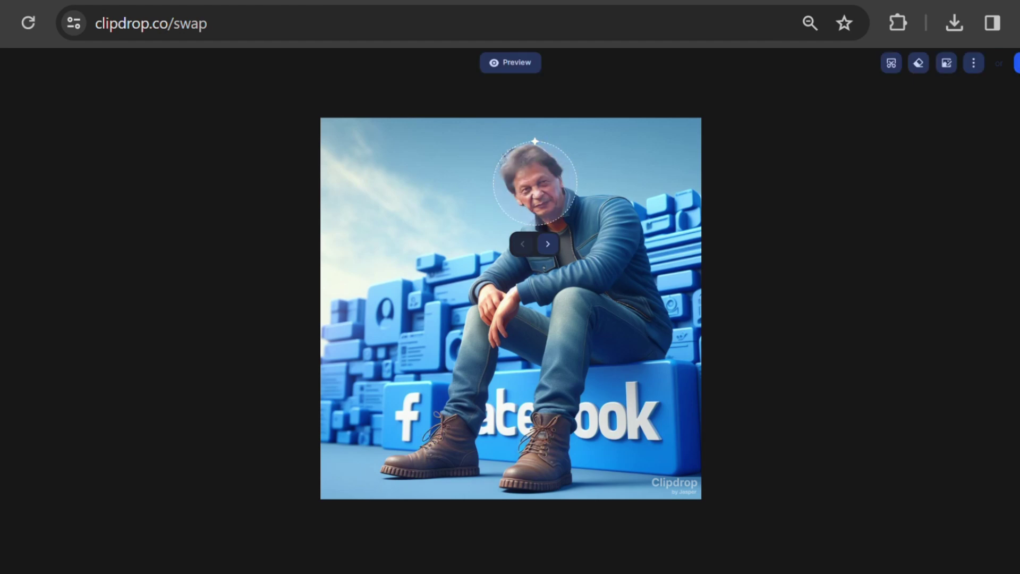
Switch the seated man to another swapped face variation
{"action": "left_click", "coordinate": [548, 244]}
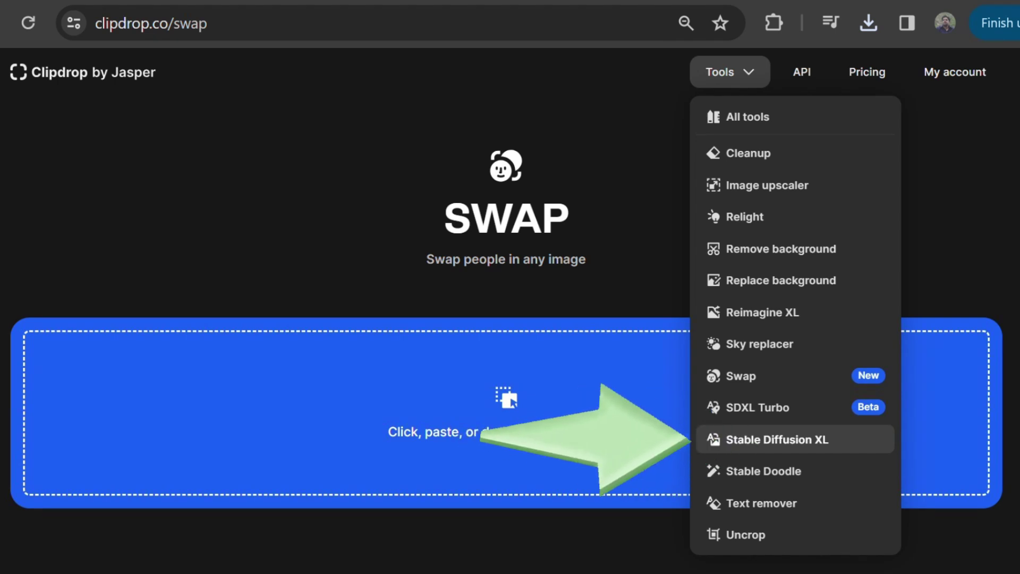
Enter the red salwar suit park prompt in Stable Diffusion XL with Photographic style
{"action": "left_click", "coordinate": [777, 439]}
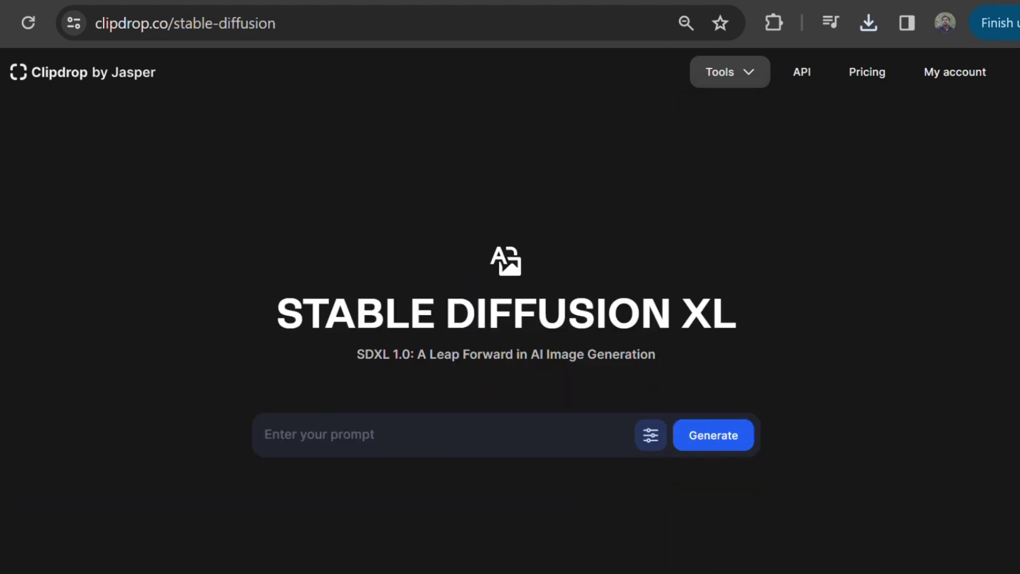
{"action": "type", "text": "3d realistic image of a woman wearing red salwar suite sitting in a park, photo realism, DSLR,"}
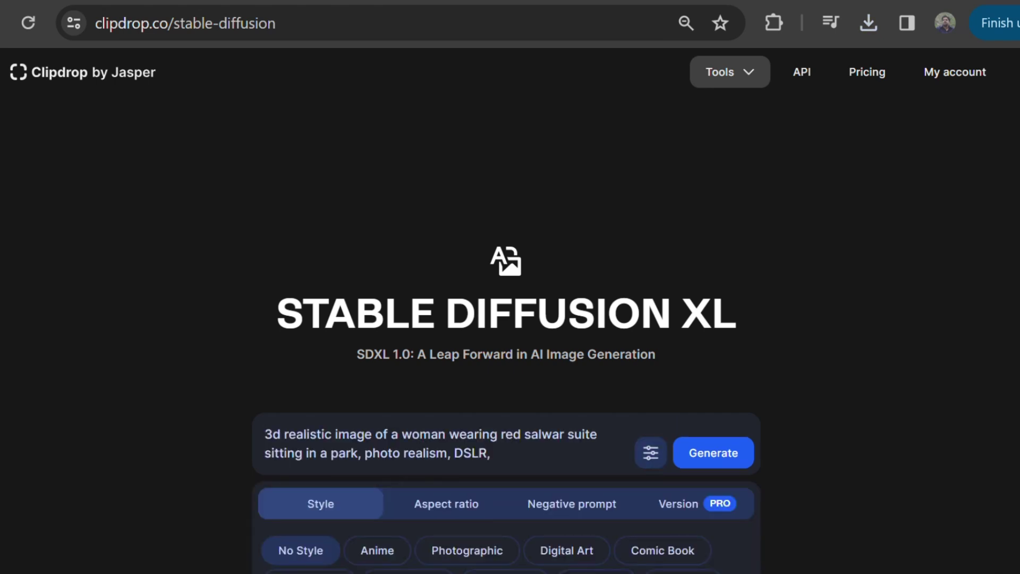
{"action": "left_click", "coordinate": [467, 550]}
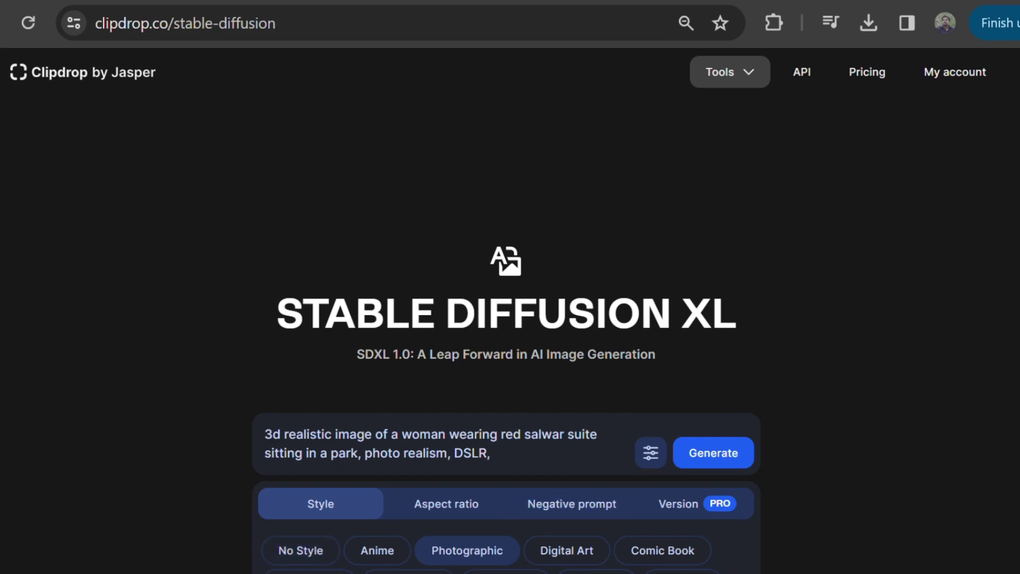
Set the aspect ratio to Widescreen (16:9), reveal Negative prompt, and generate
{"action": "scroll", "coordinate": [510, 319], "scroll_direction": "down", "scroll_amount": 3}
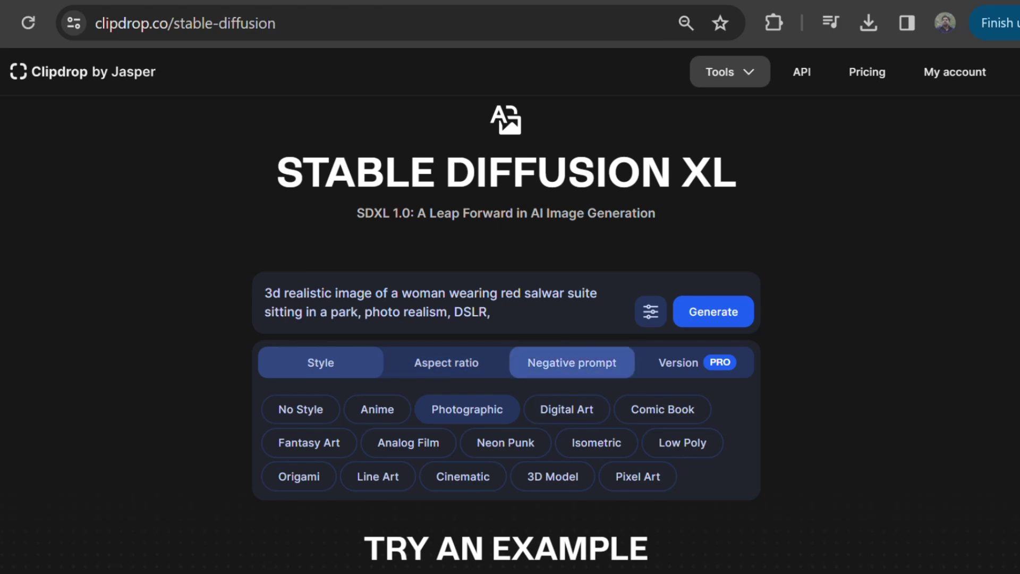
{"action": "left_click", "coordinate": [447, 363]}
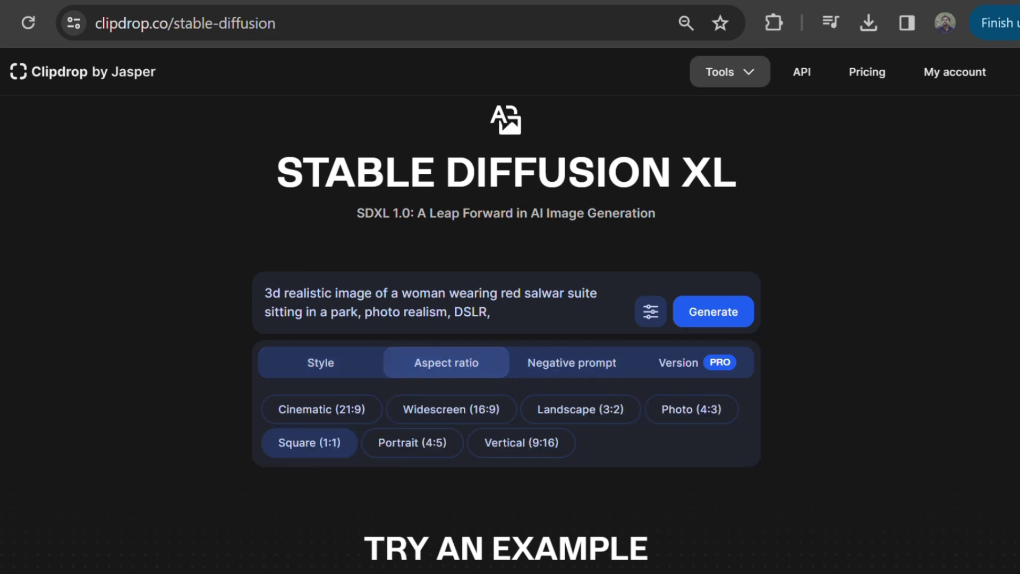
{"action": "left_click", "coordinate": [321, 410]}
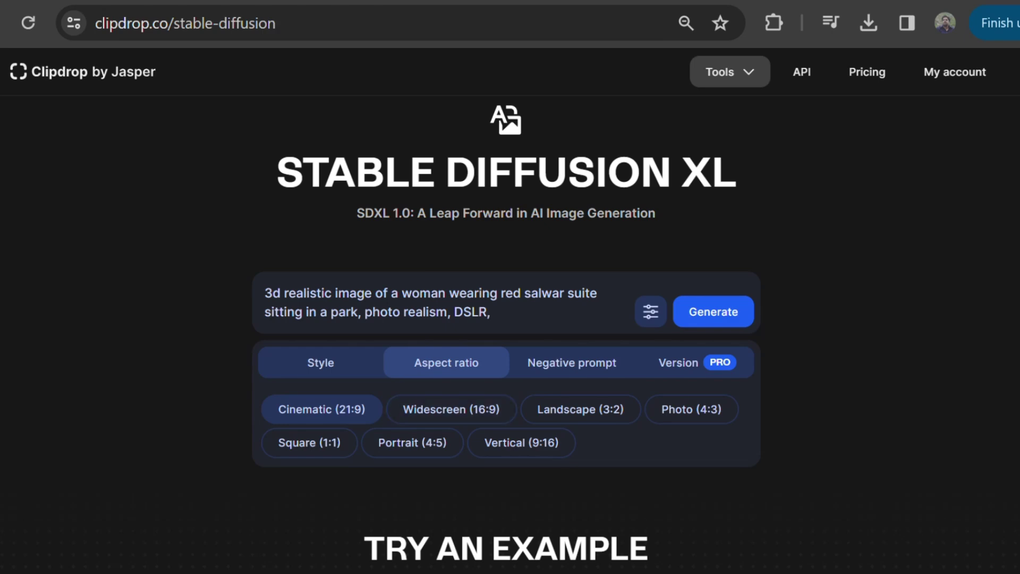
{"action": "left_click", "coordinate": [451, 409]}
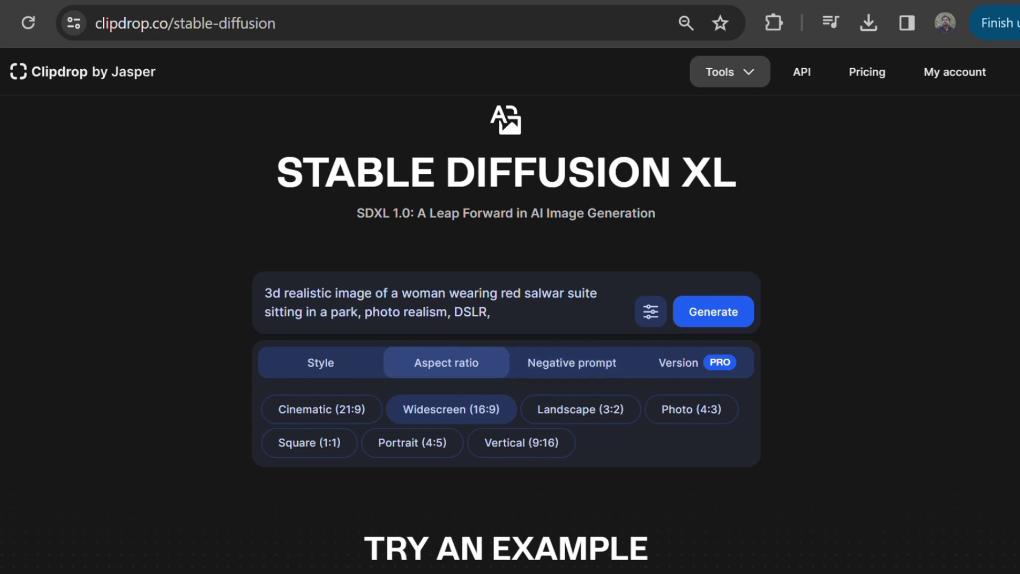
{"action": "left_click", "coordinate": [571, 363]}
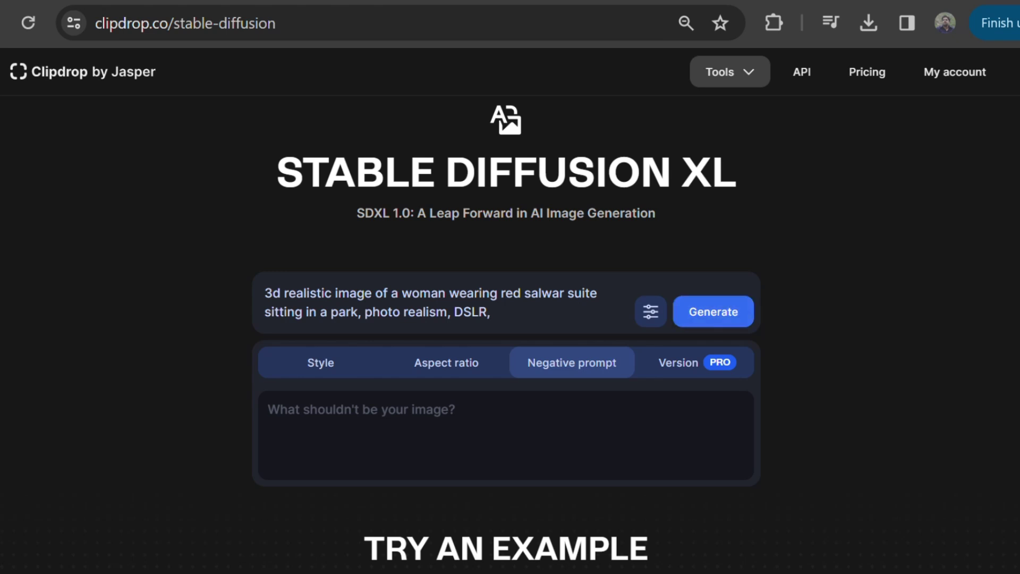
{"action": "left_click", "coordinate": [713, 311]}
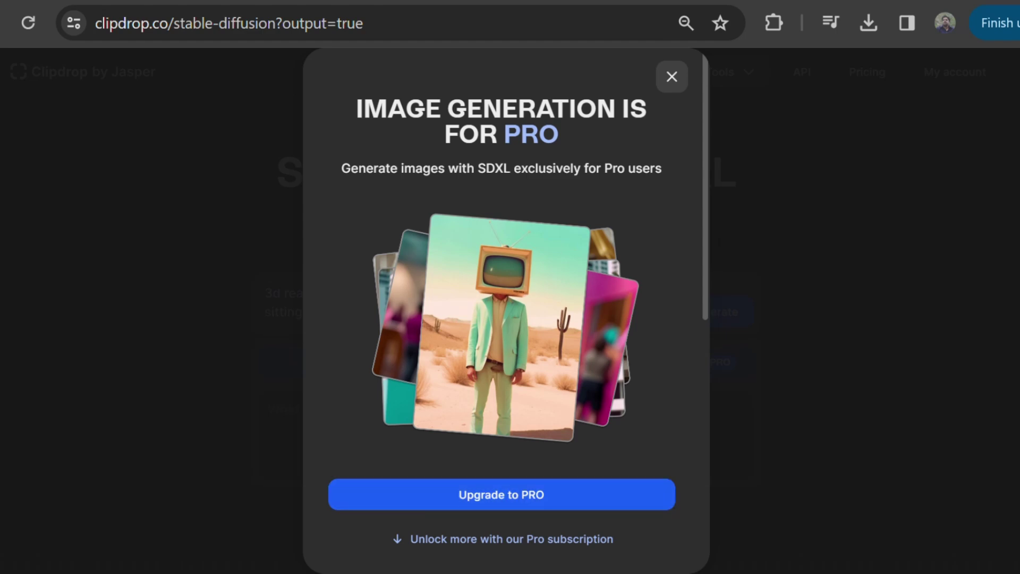
Close the Pro notice and go via SDXL Turbo to the Text Remover tool
{"action": "left_click", "coordinate": [672, 76]}
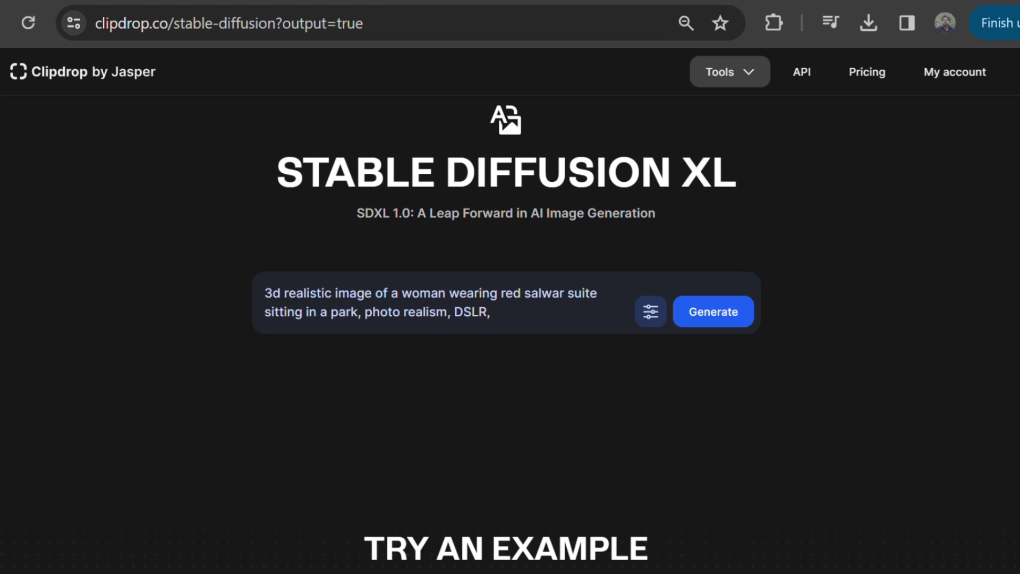
{"action": "left_click", "coordinate": [730, 71]}
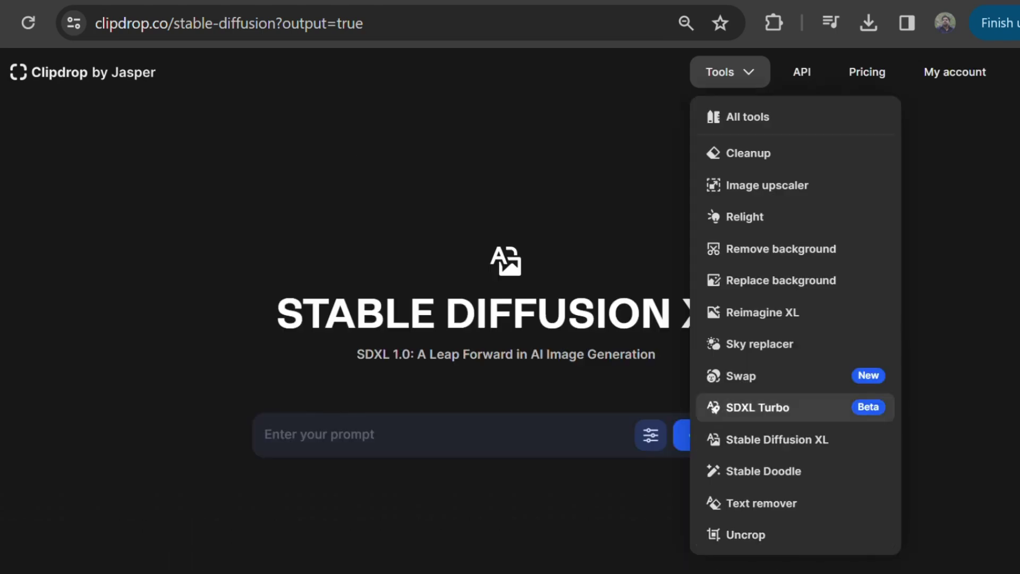
{"action": "left_click", "coordinate": [758, 407]}
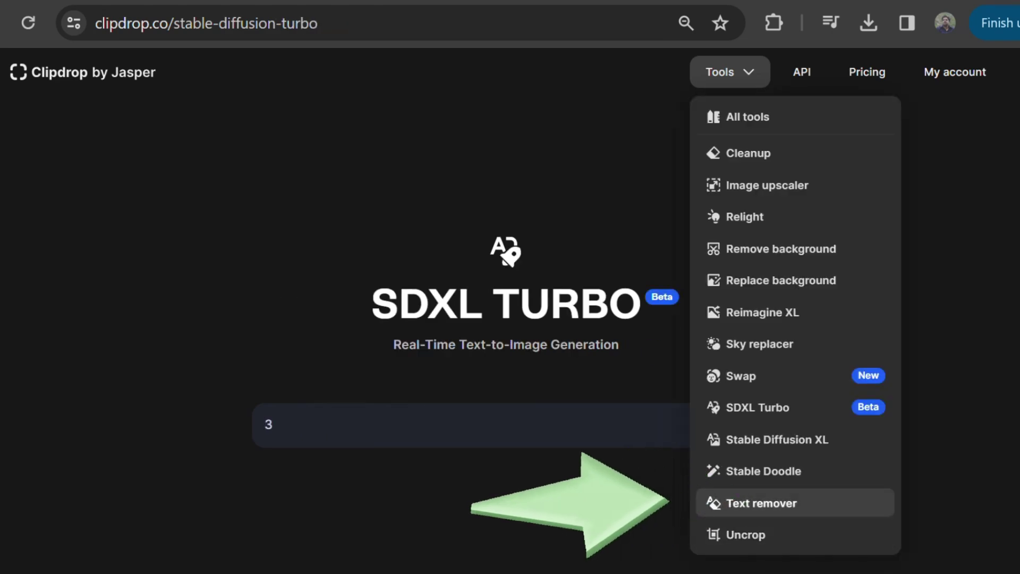
{"action": "left_click", "coordinate": [761, 503]}
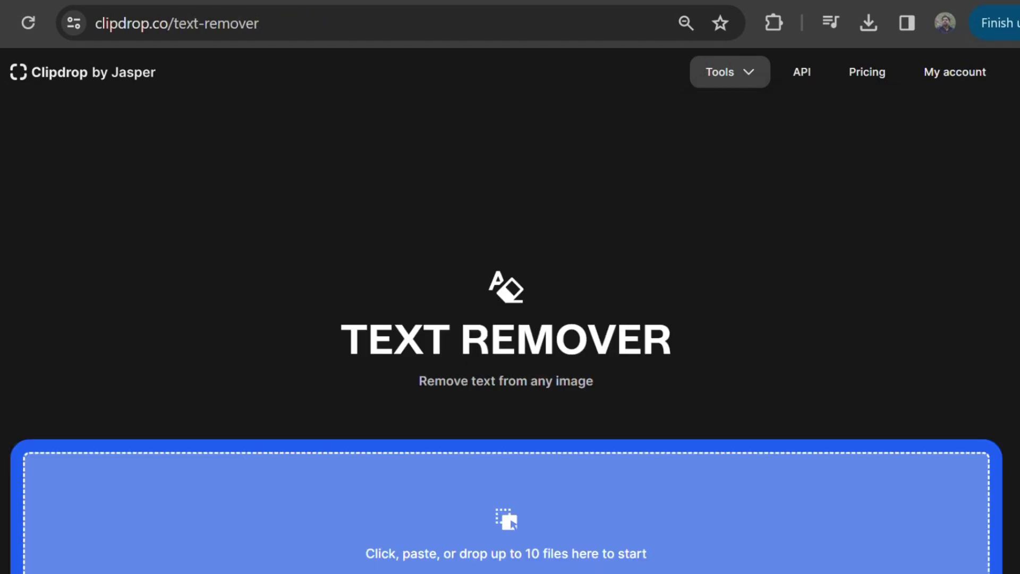
Upload OIG2 (2).jpg, erase its 'DIGTATL CREATORS' title and tagline, and download the result
{"action": "scroll", "coordinate": [506, 287], "scroll_direction": "down", "scroll_amount": 5}
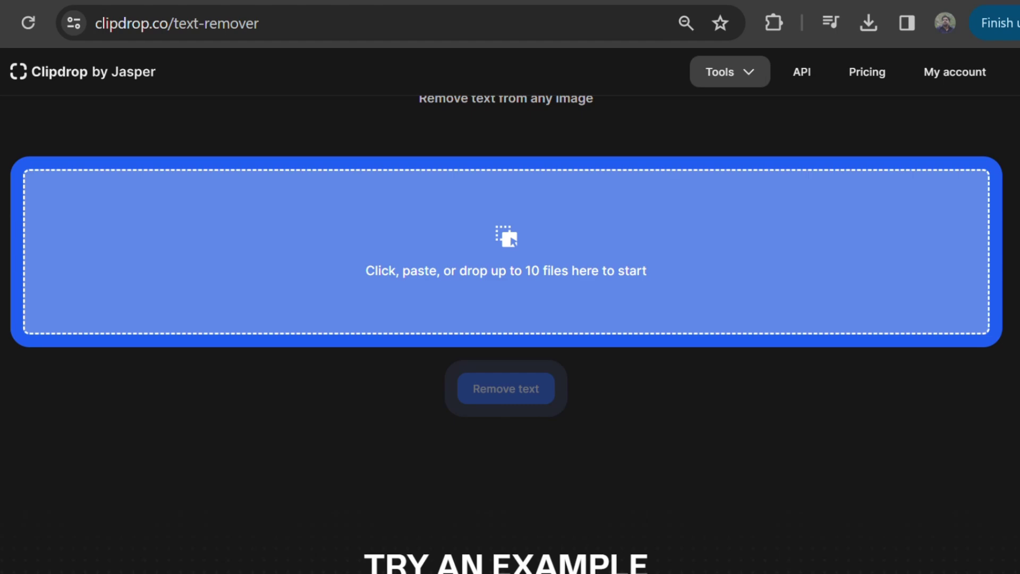
{"action": "left_click_drag", "start_coordinate": [506, 253], "coordinate": [506, 255]}
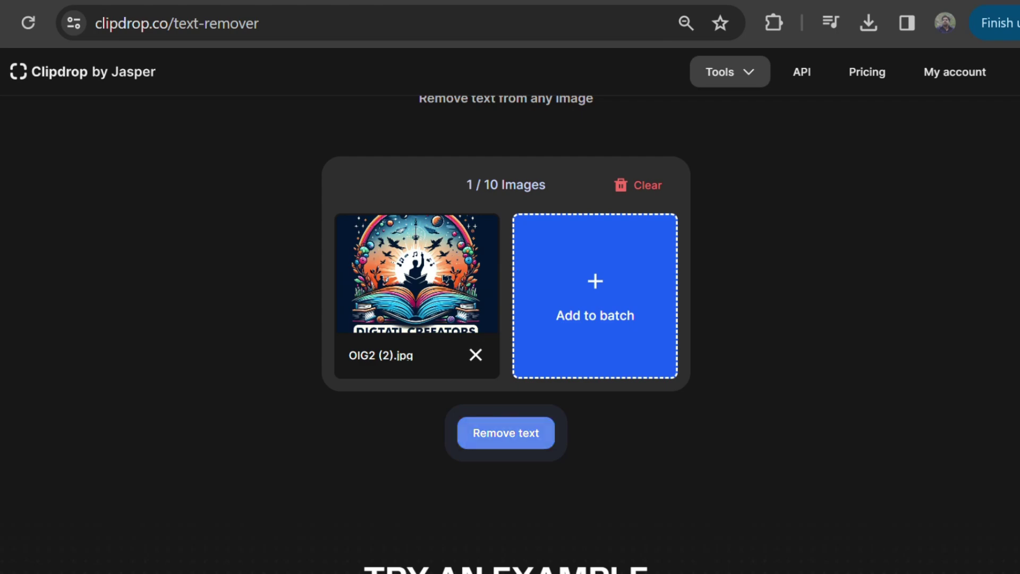
{"action": "left_click", "coordinate": [506, 433]}
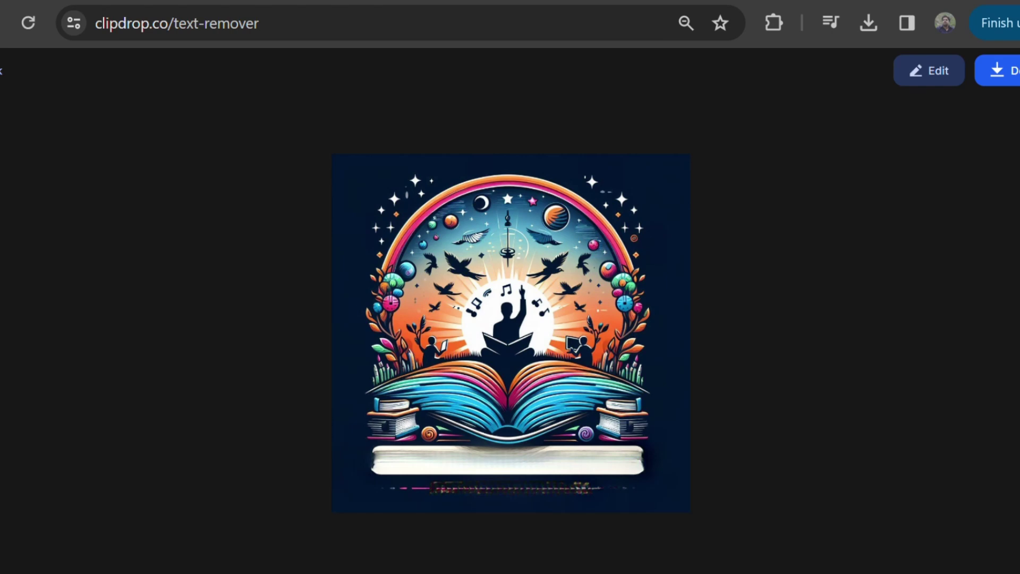
{"action": "left_click", "coordinate": [1005, 70]}
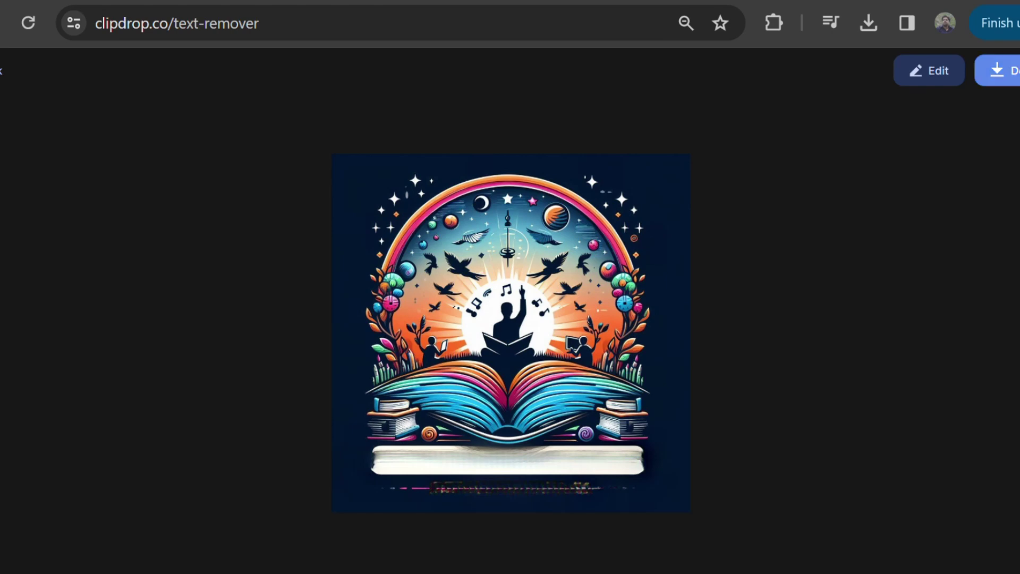